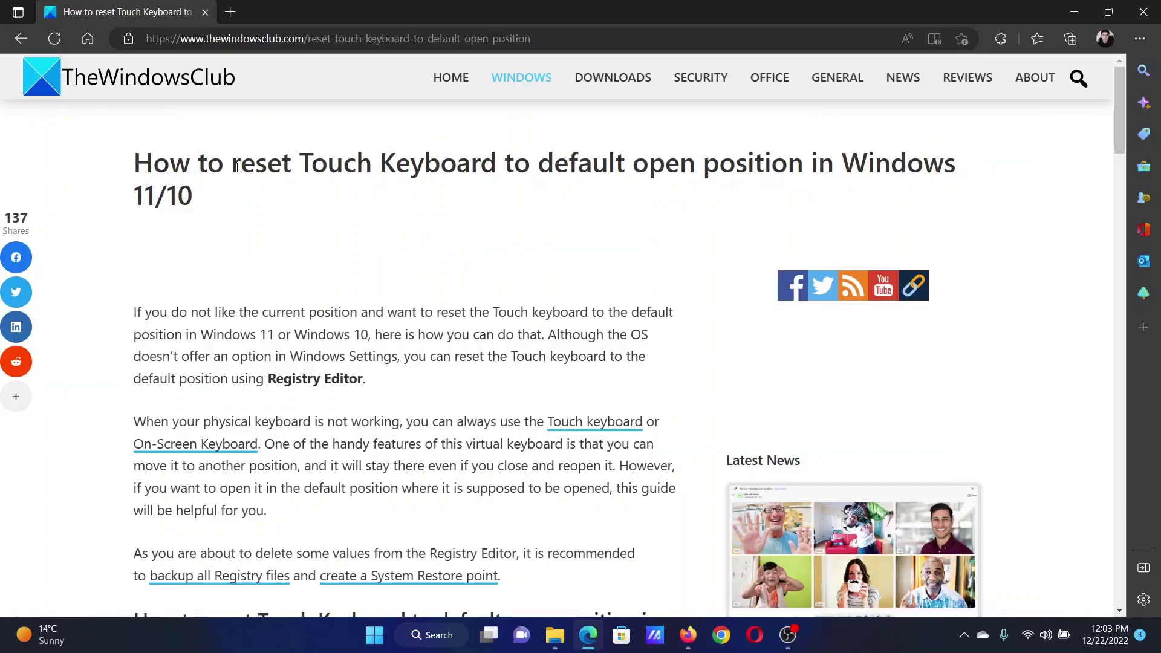
Step: Copy all the batch commands from the Edge article's code block
{"action": "left_click_drag", "start_coordinate": [235, 167], "coordinate": [623, 177]}
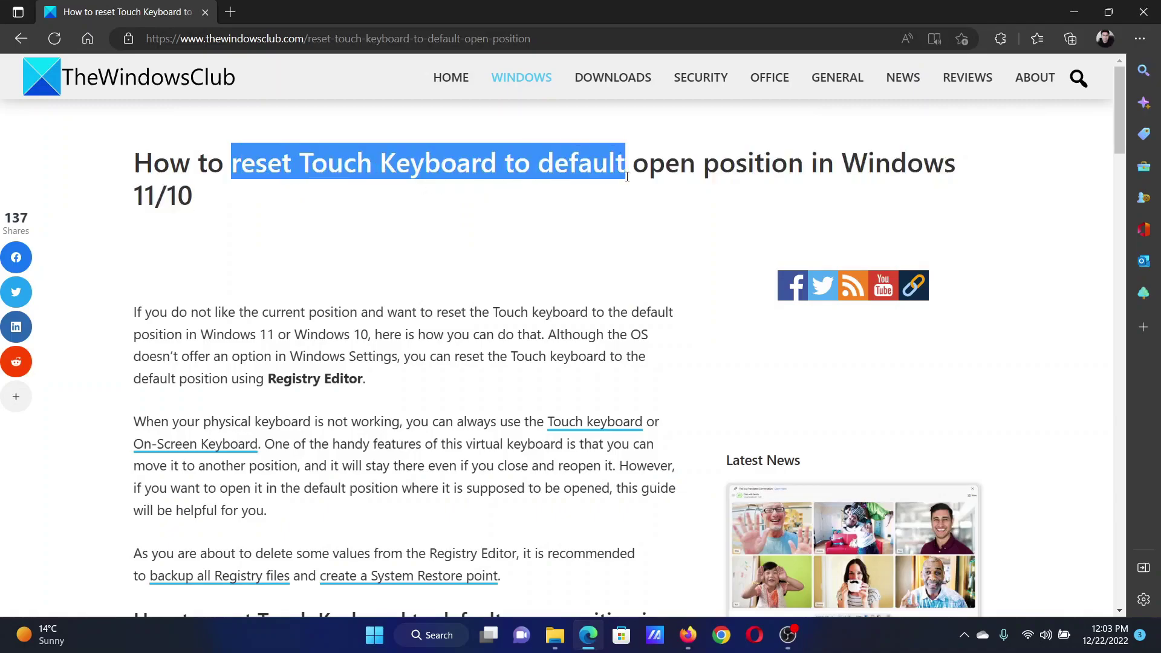
{"action": "left_click_drag", "start_coordinate": [623, 177], "coordinate": [805, 172]}
{"action": "left_click", "coordinate": [544, 262]}
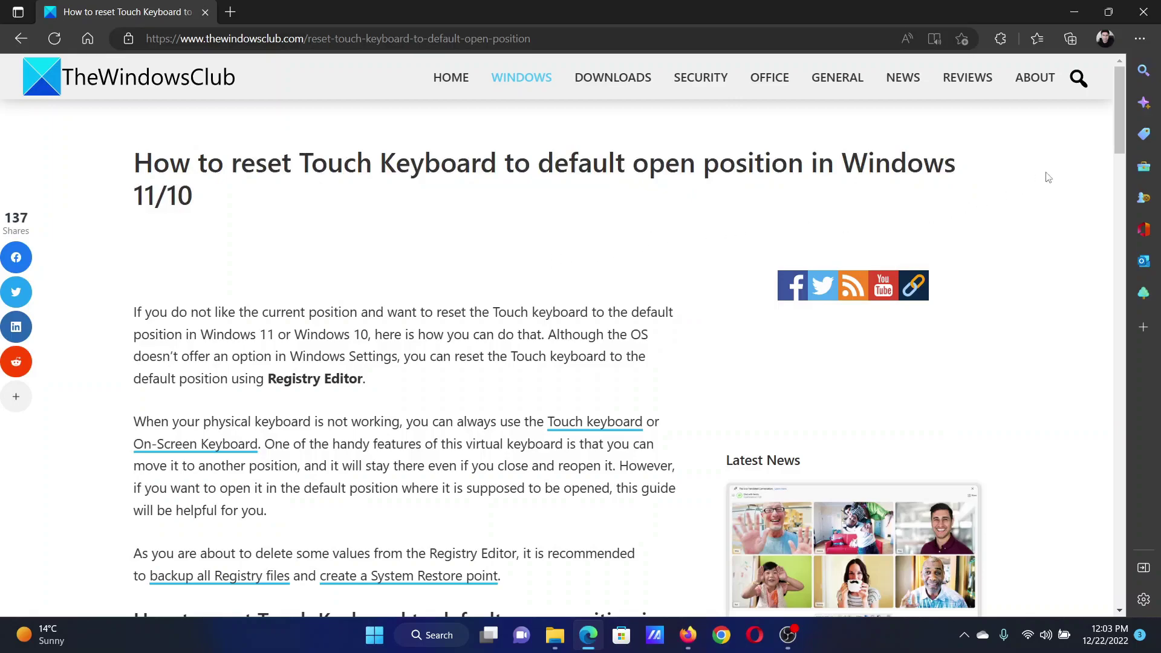
{"action": "left_click_drag", "start_coordinate": [1121, 116], "coordinate": [1131, 368]}
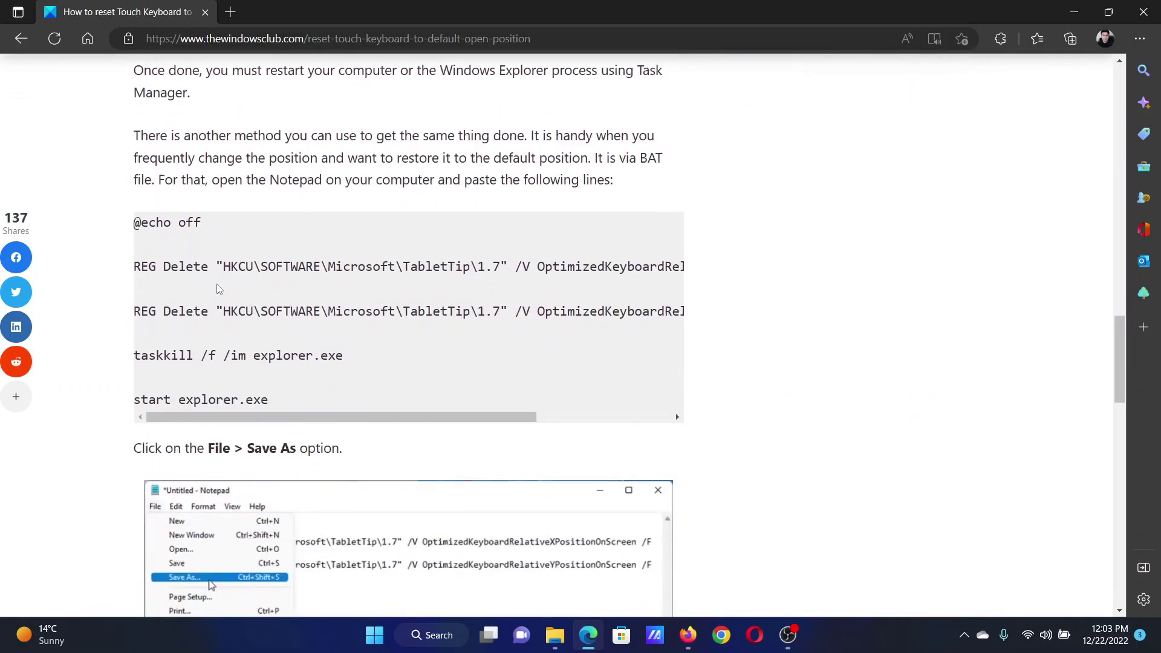
{"action": "left_click_drag", "start_coordinate": [136, 222], "coordinate": [304, 405]}
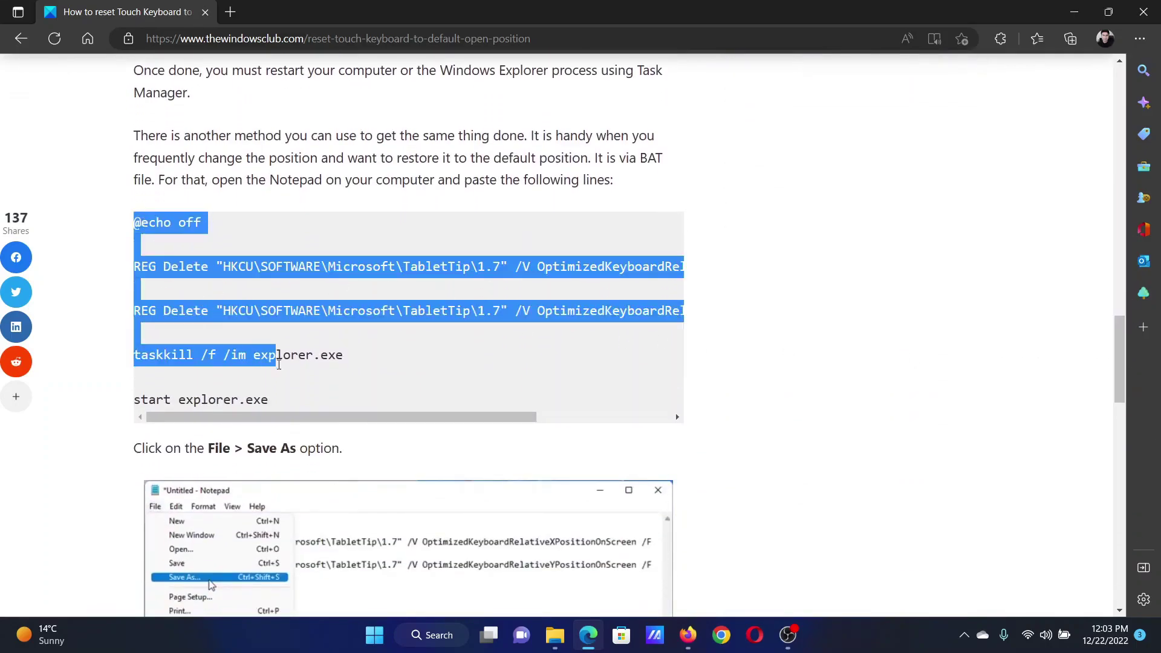
{"action": "right_click", "coordinate": [305, 405]}
{"action": "left_click", "coordinate": [327, 281]}
Step: Paste the copied commands into a new Notepad document
{"action": "left_click", "coordinate": [415, 639]}
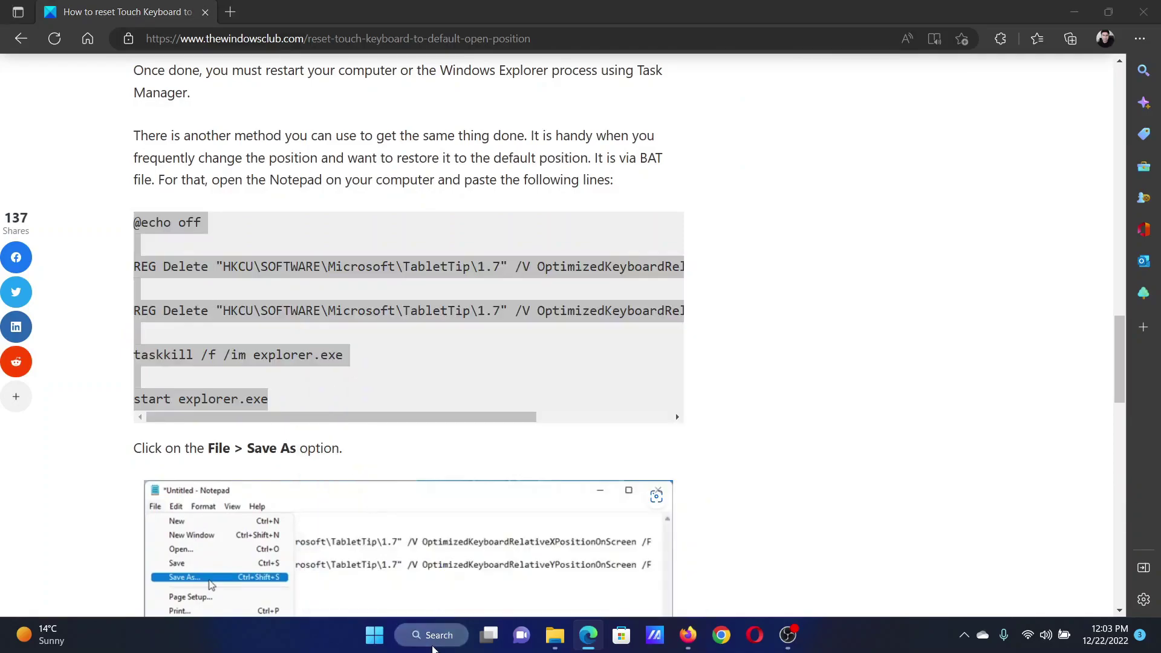
{"action": "type", "text": "note"}
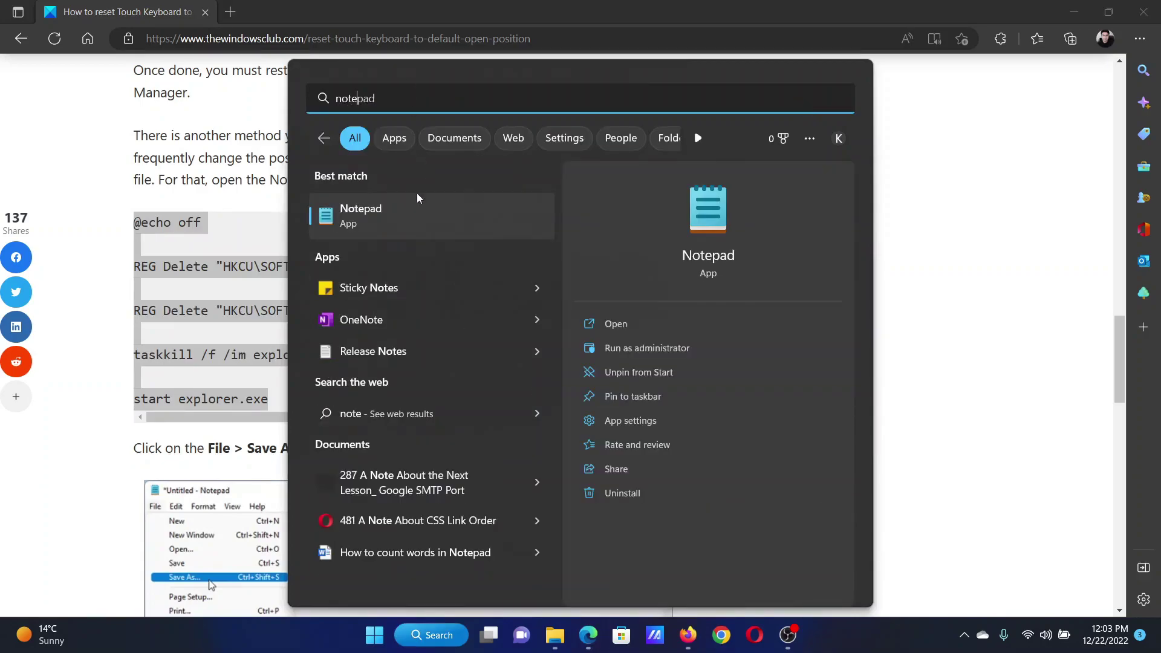
{"action": "left_click", "coordinate": [417, 209]}
{"action": "right_click", "coordinate": [559, 280]}
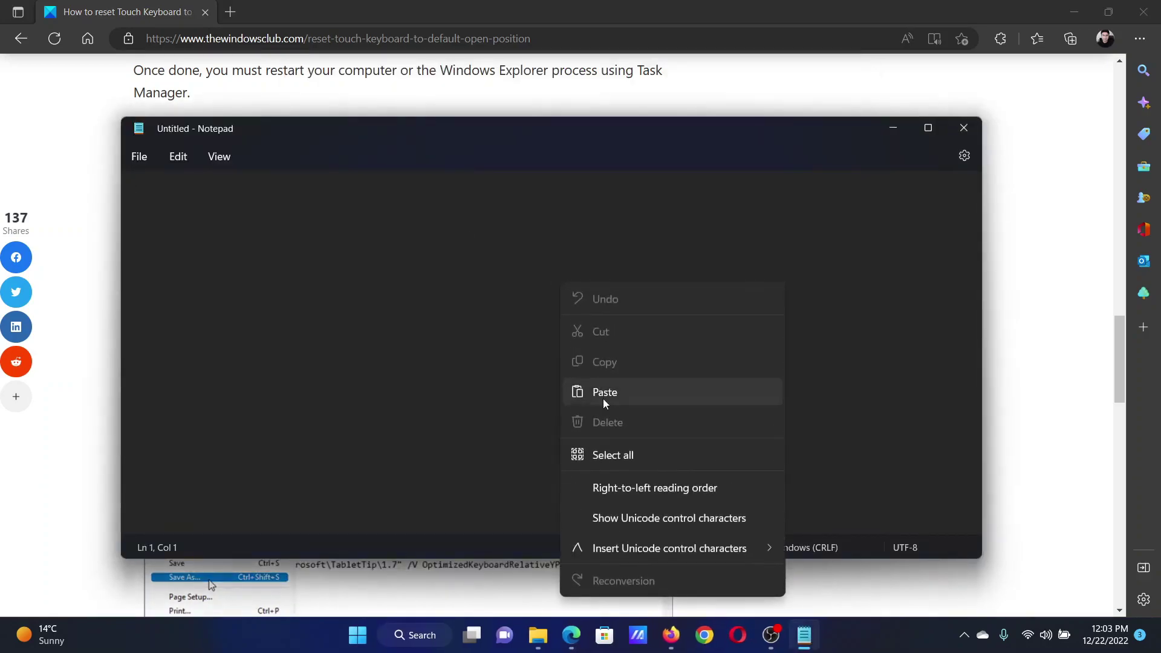
{"action": "left_click", "coordinate": [604, 395]}
{"action": "left_click", "coordinate": [140, 158]}
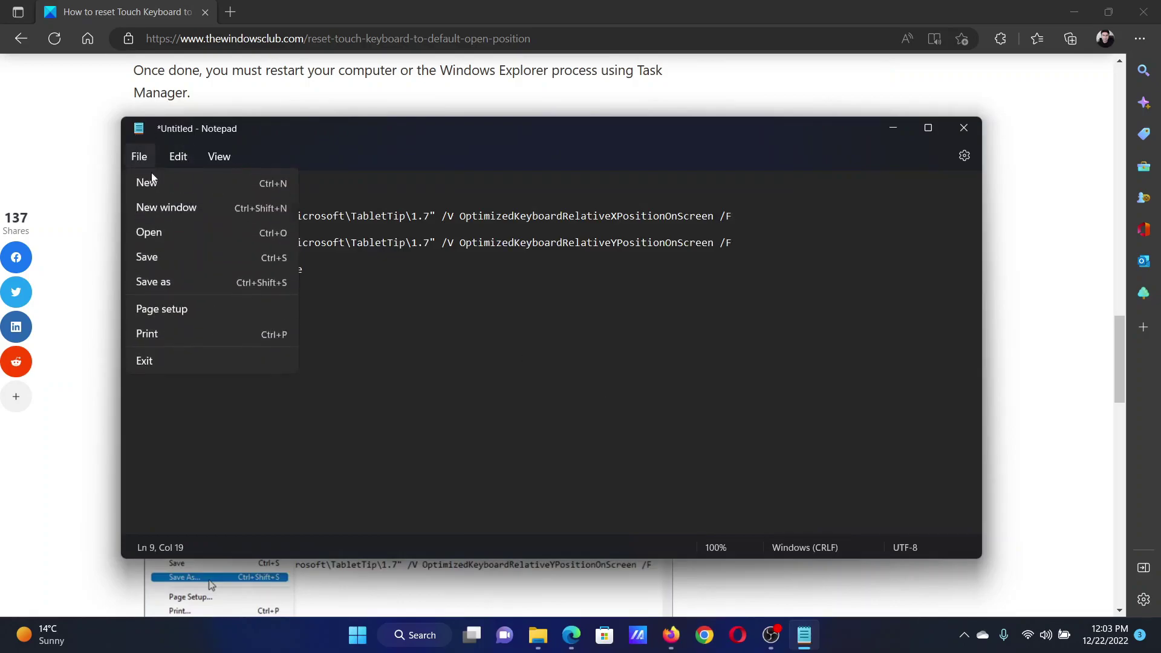
Step: Save the script to the Desktop as Reser.bat with the All files type
{"action": "left_click", "coordinate": [196, 284]}
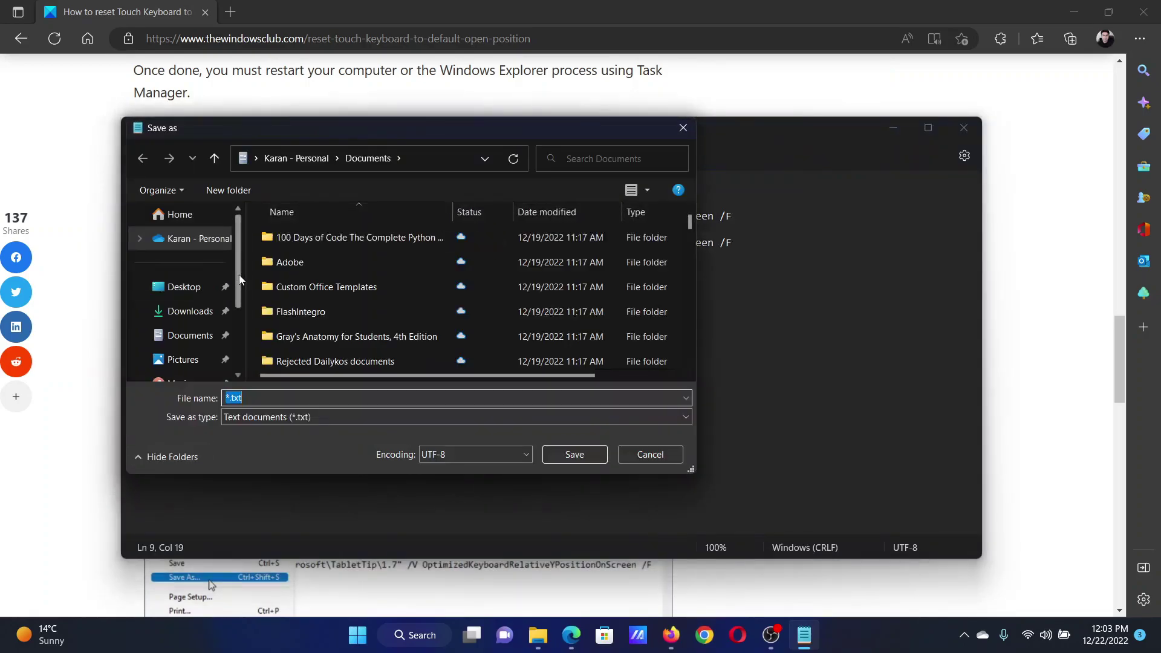
{"action": "left_click", "coordinate": [188, 289]}
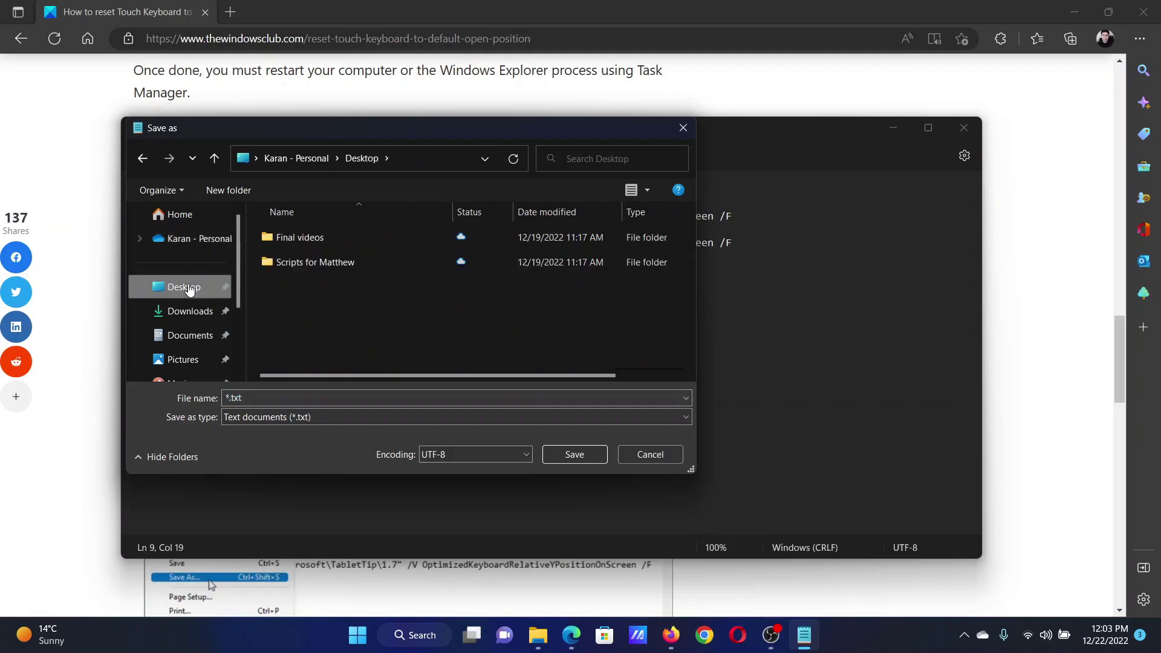
{"action": "left_click", "coordinate": [287, 402]}
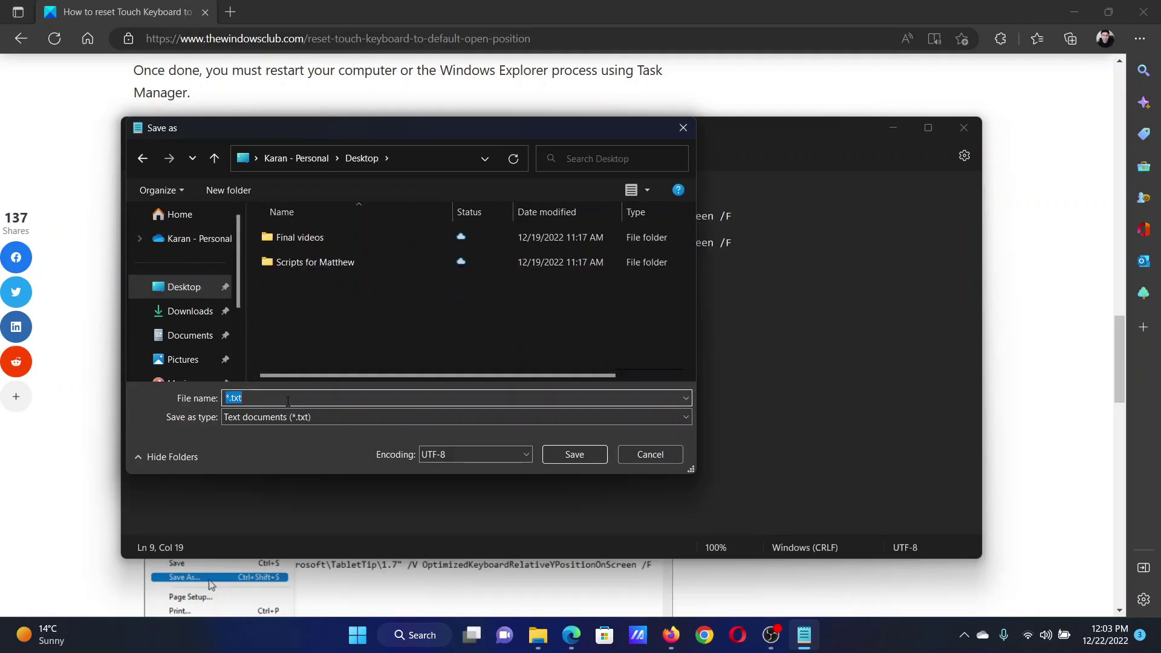
{"action": "left_click", "coordinate": [291, 416]}
{"action": "left_click", "coordinate": [292, 435]}
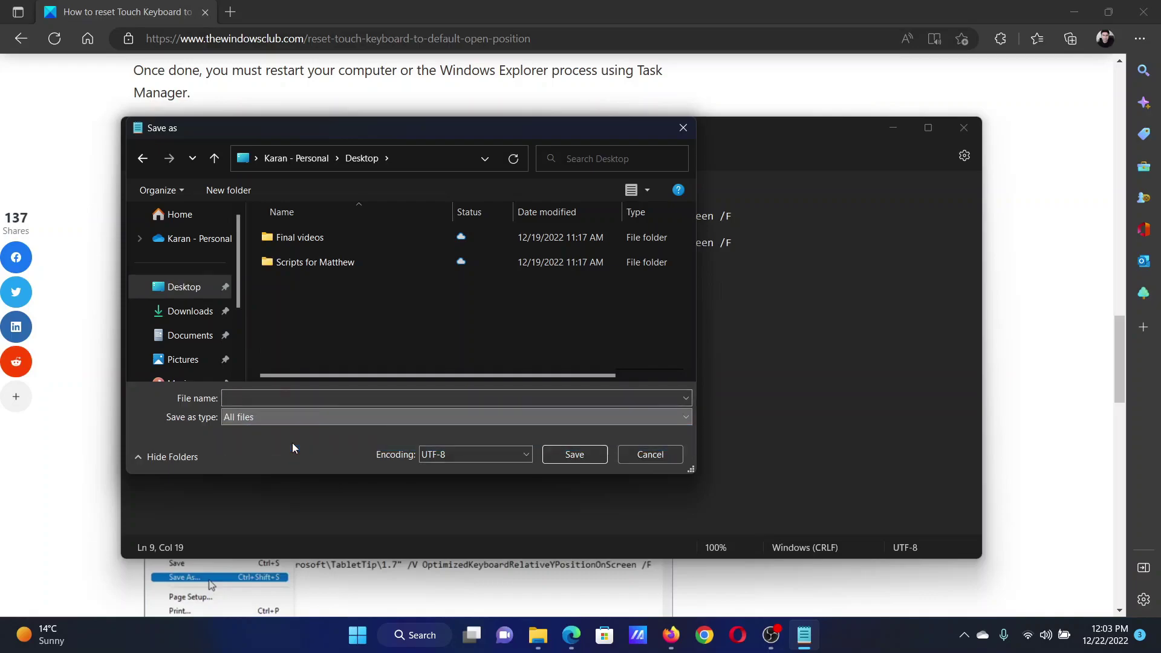
{"action": "left_click", "coordinate": [290, 400]}
{"action": "type", "text": "Reser.bat"}
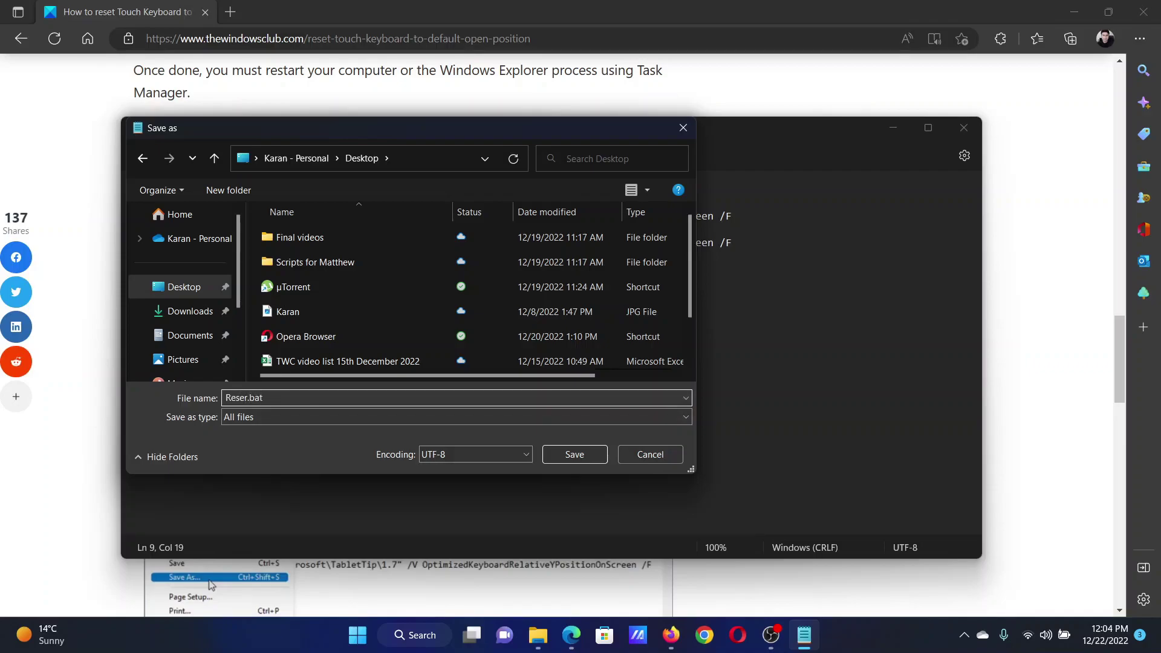
{"action": "left_click", "coordinate": [577, 453]}
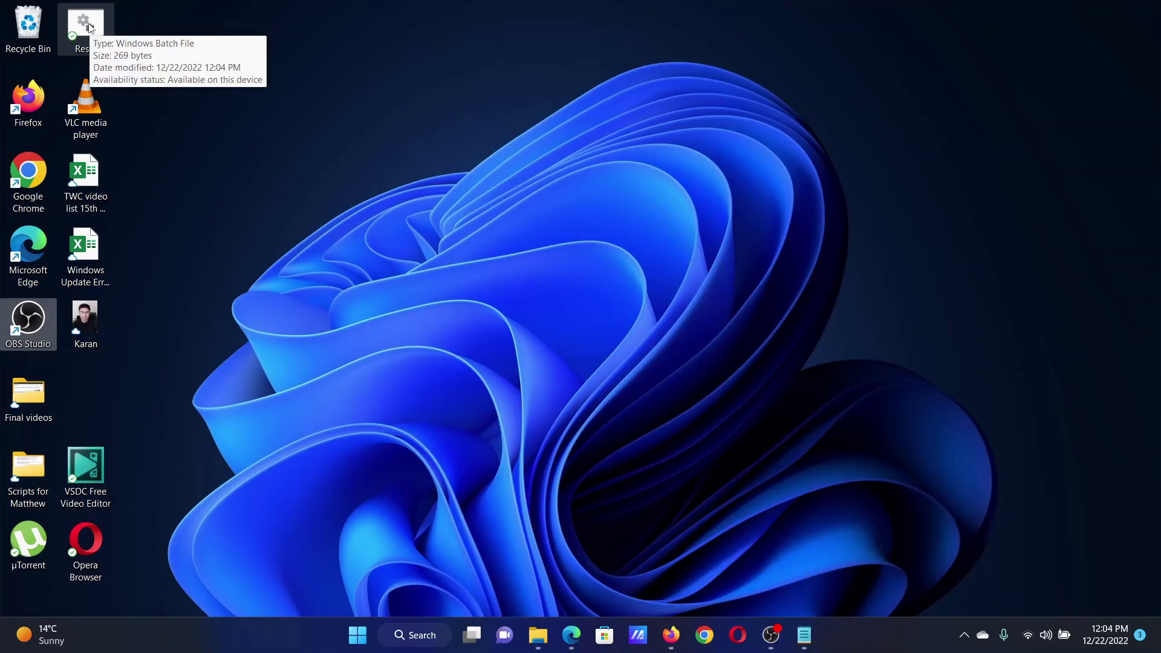
Step: Back in Edge, remove the code highlight and return to the article title
{"action": "left_click", "coordinate": [571, 635]}
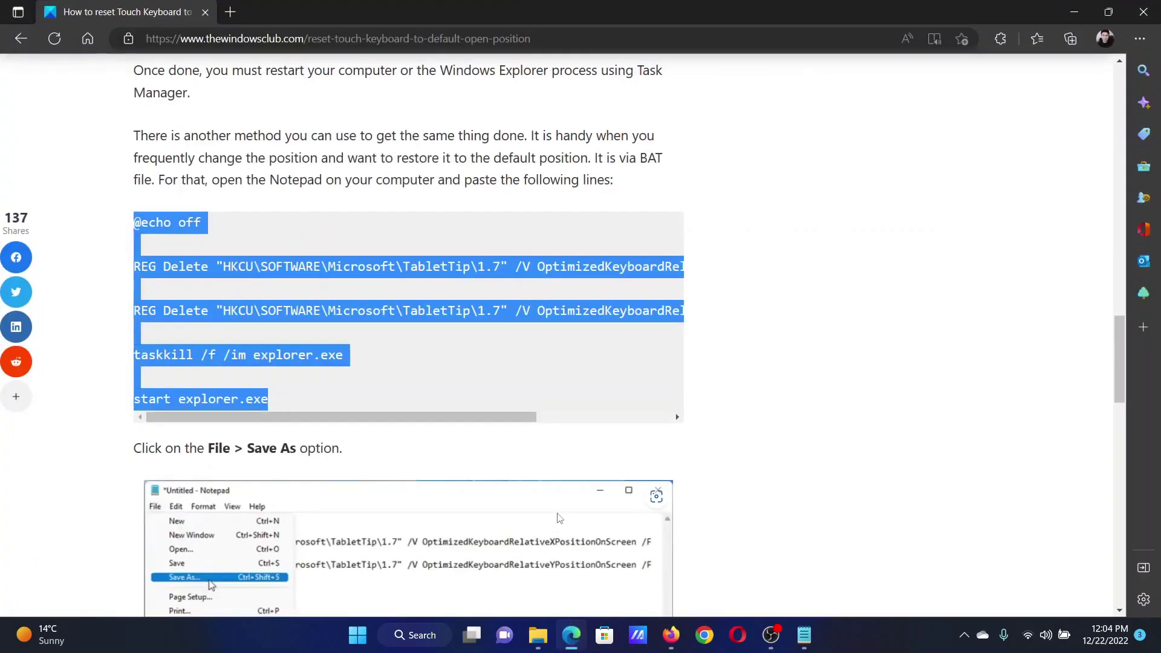
{"action": "left_click", "coordinate": [825, 407]}
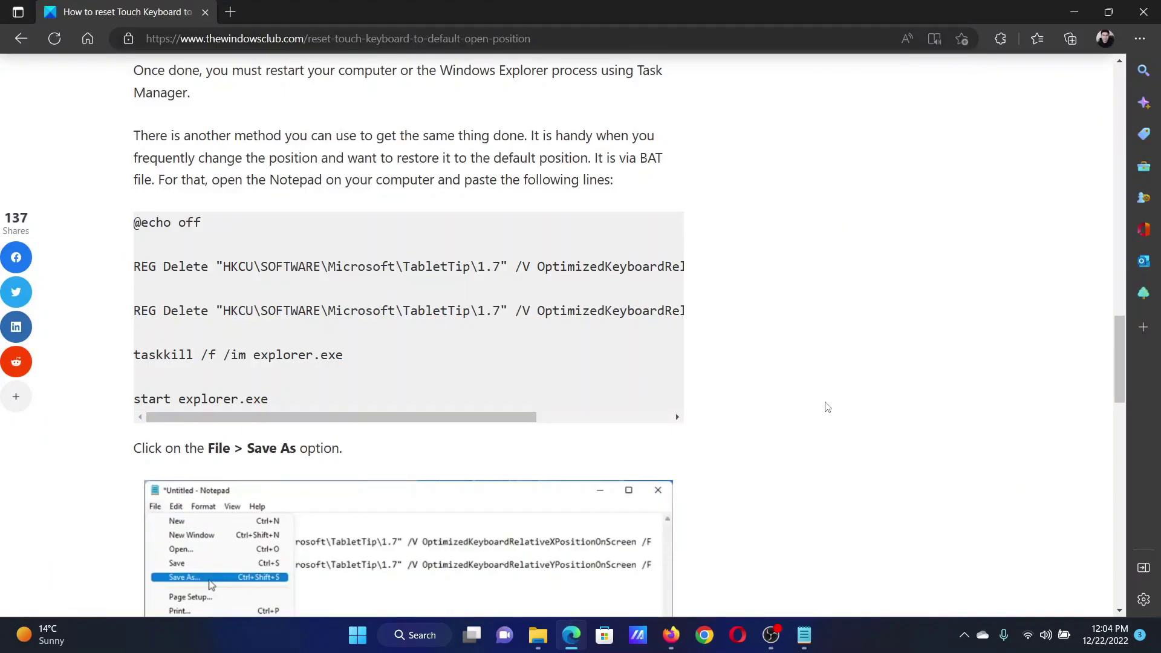
{"action": "left_click_drag", "start_coordinate": [1119, 320], "coordinate": [1121, 99]}
{"action": "left_click_drag", "start_coordinate": [256, 163], "coordinate": [783, 159]}
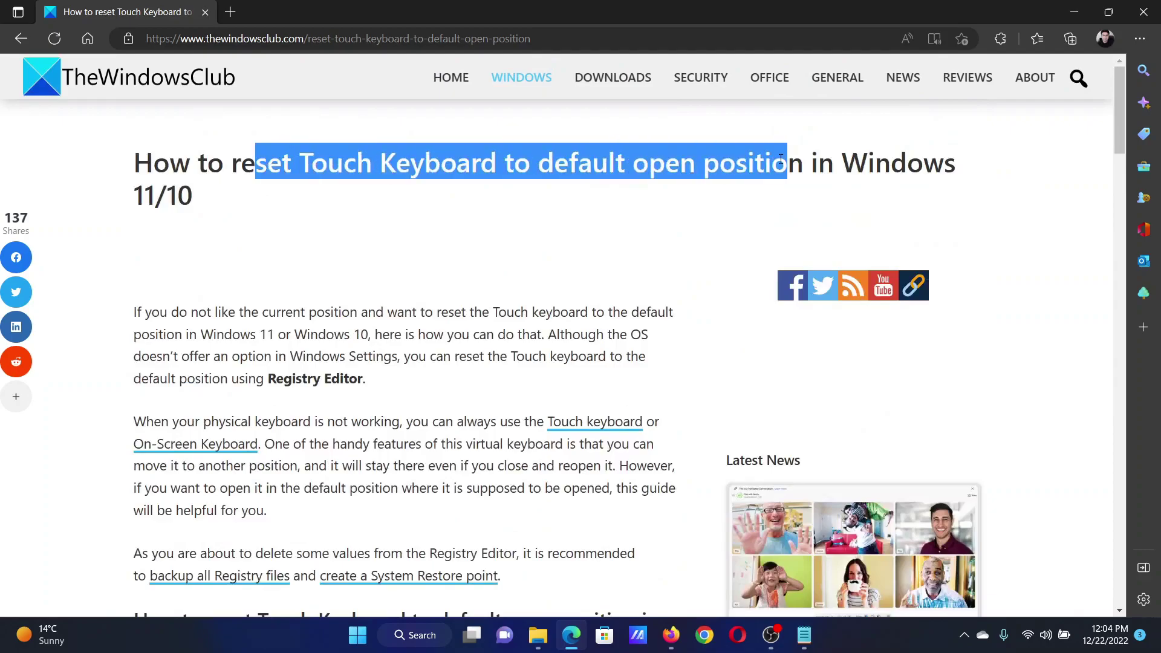
{"action": "left_click", "coordinate": [545, 245]}
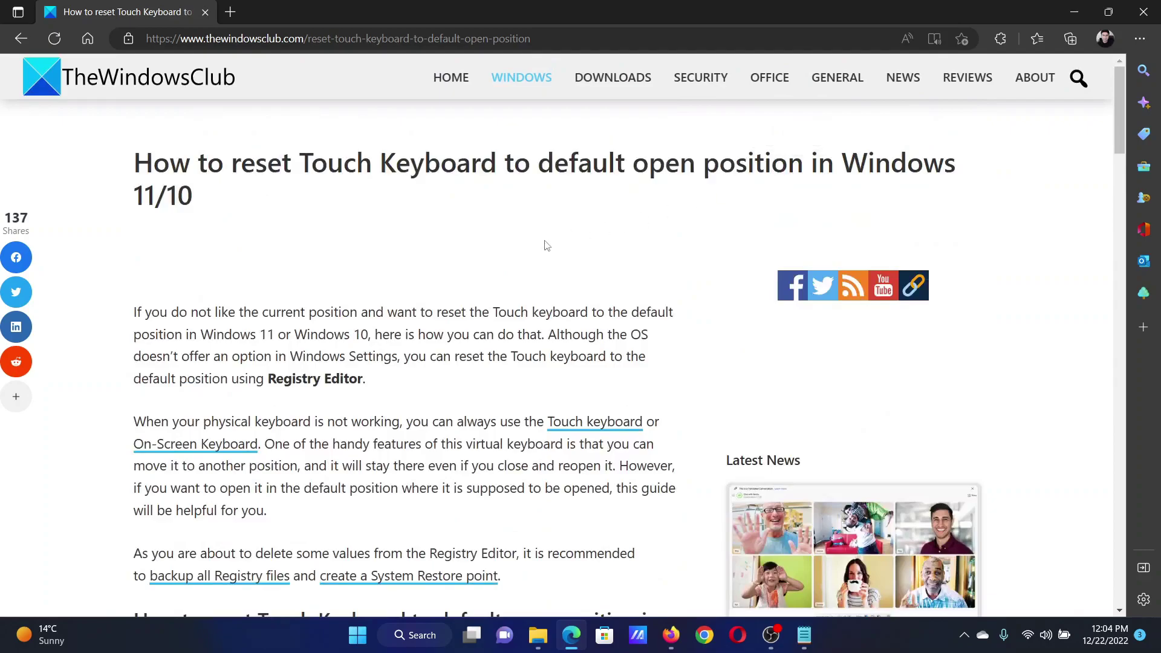